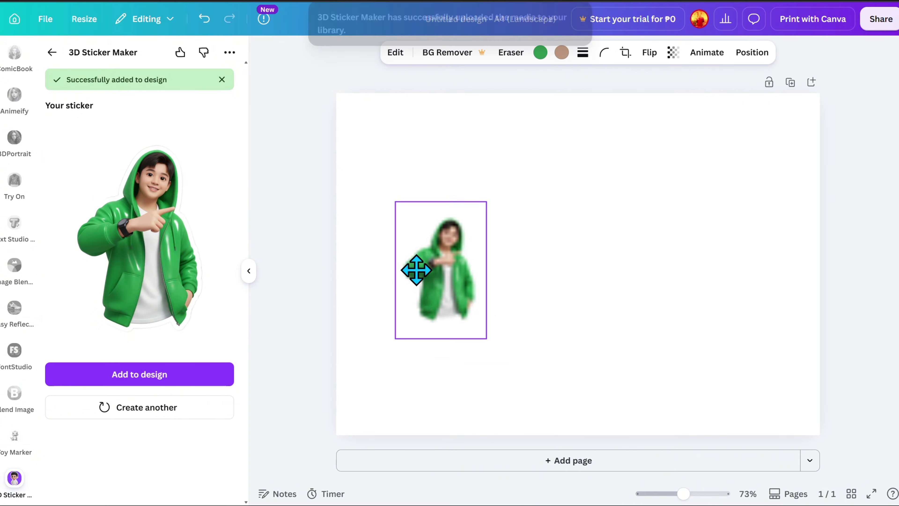
Enlarge the green hoodie character sticker and move it down so it sits fully on the page.
left_click_drag(442, 277, 671, 55)
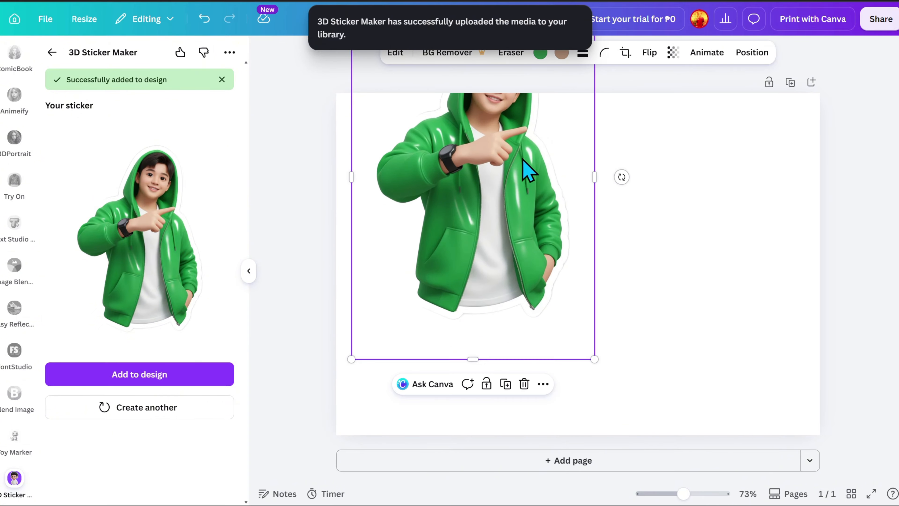
left_click_drag(528, 171, 482, 266)
left_click(626, 275)
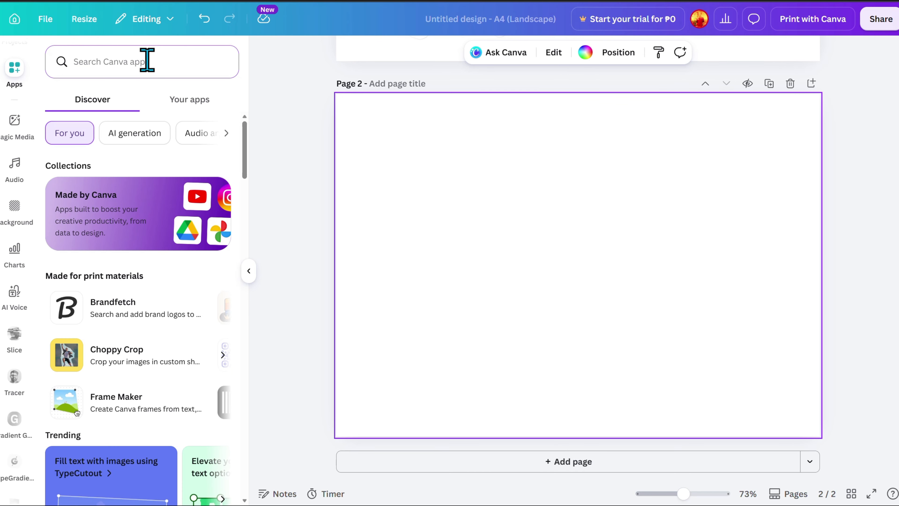
Search the Canva apps for "font studio" and open the FontStudio app.
left_click(147, 61)
type("font studio")
key("Return")
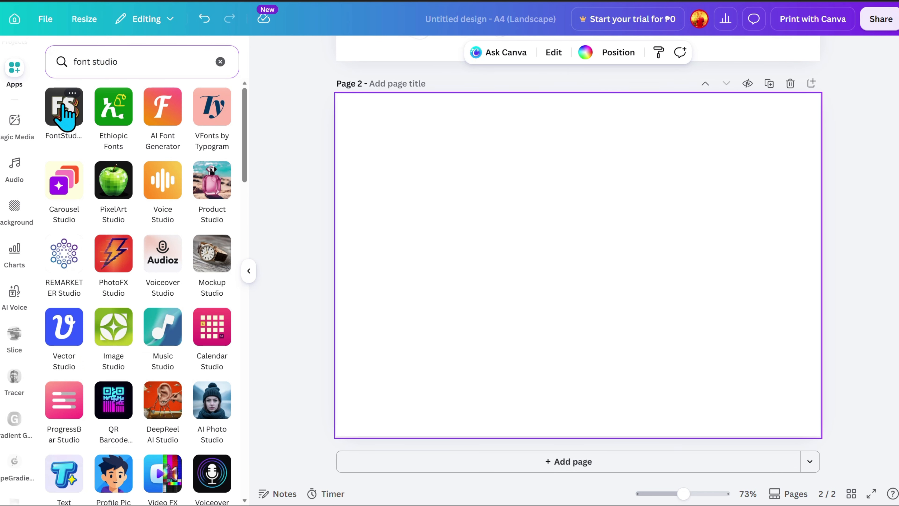
left_click(66, 115)
Choose the Color Swirl text template in FontStudio and set its text to BEACH.
scroll(184, 296, "down", 5)
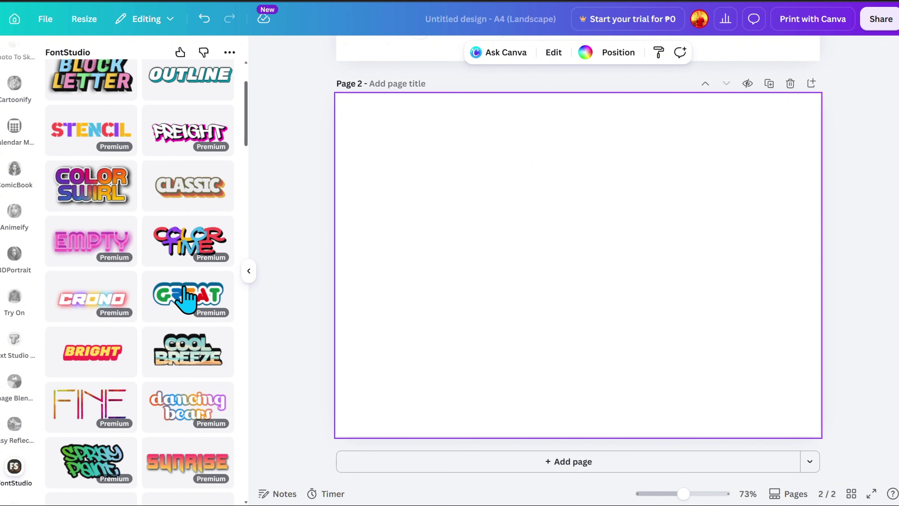
scroll(184, 296, "down", 5)
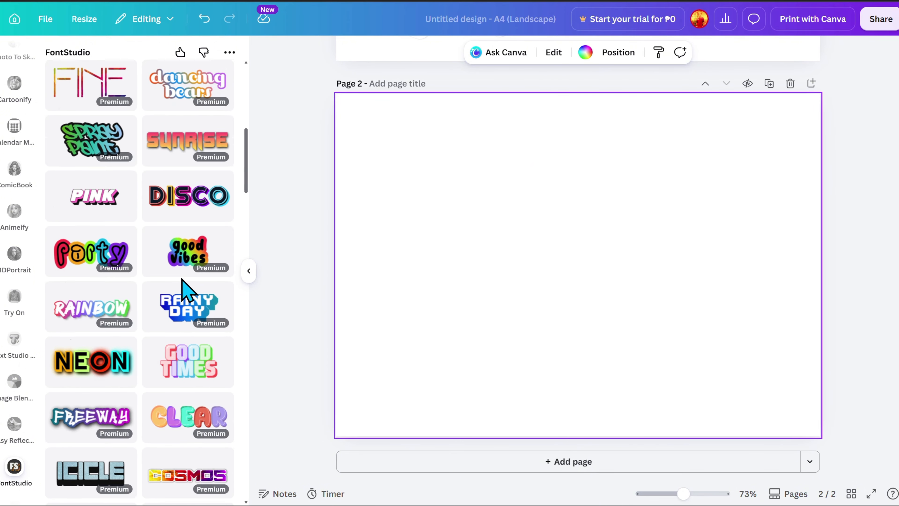
scroll(184, 294, "up", 10)
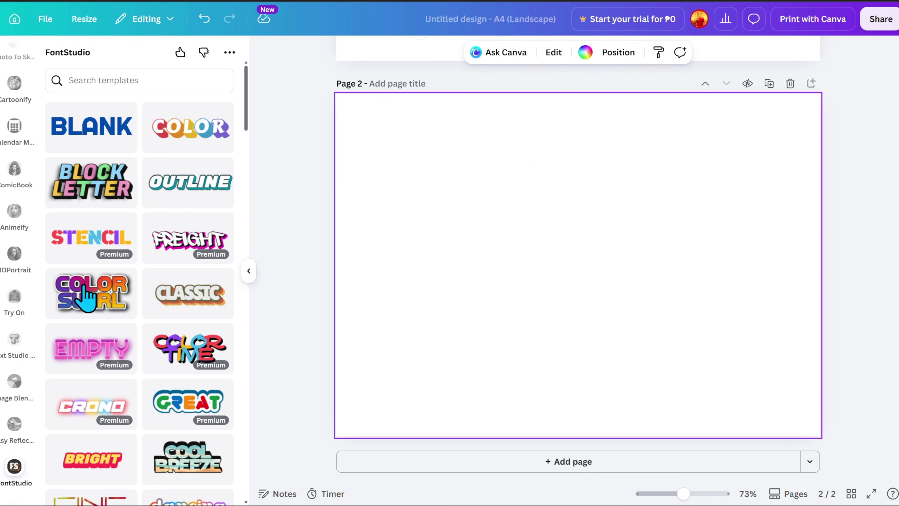
left_click(120, 308)
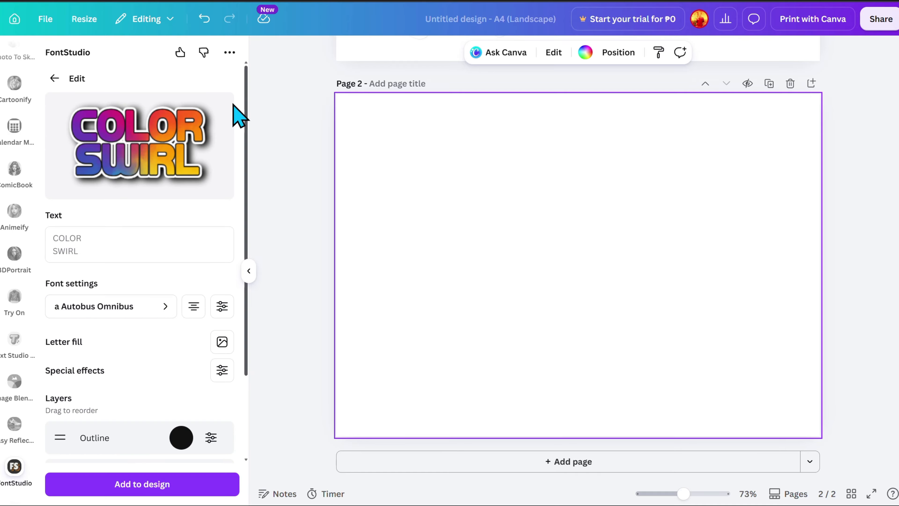
left_click(104, 244)
type("BEACH")
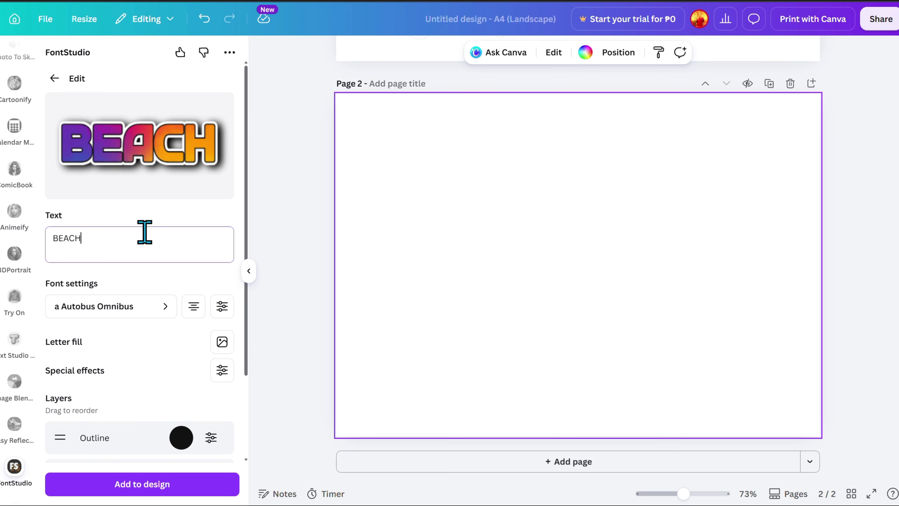
Set the BEACH text's font to Anton and its letter spacing to 255.
left_click(122, 311)
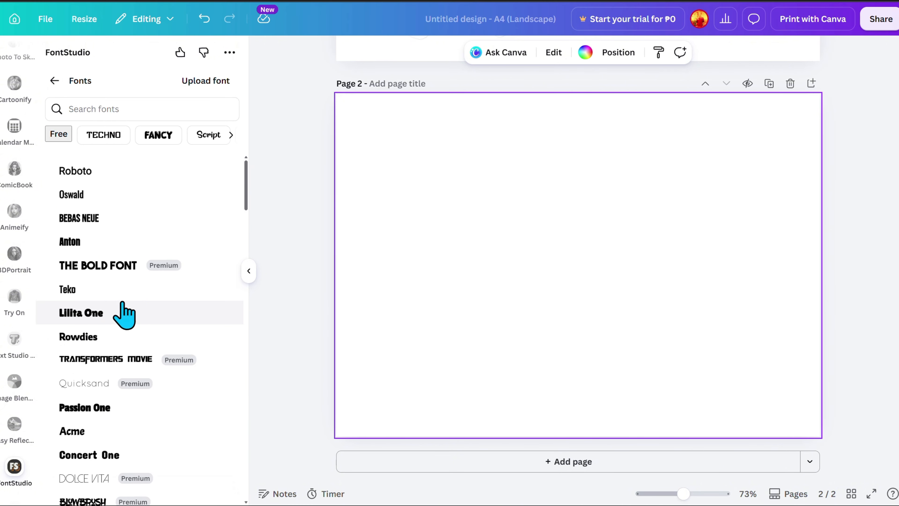
scroll(155, 326, "down", 2)
scroll(154, 325, "down", 2)
scroll(141, 193, "up", 5)
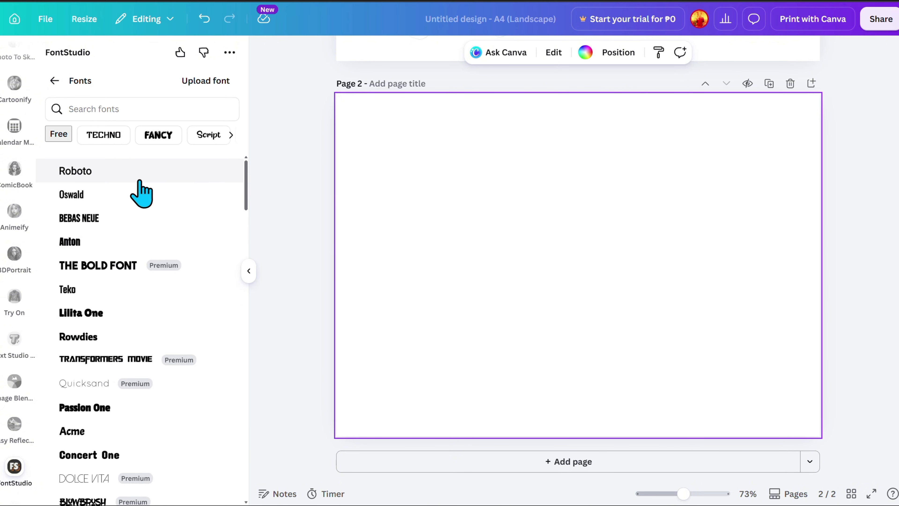
left_click(107, 219)
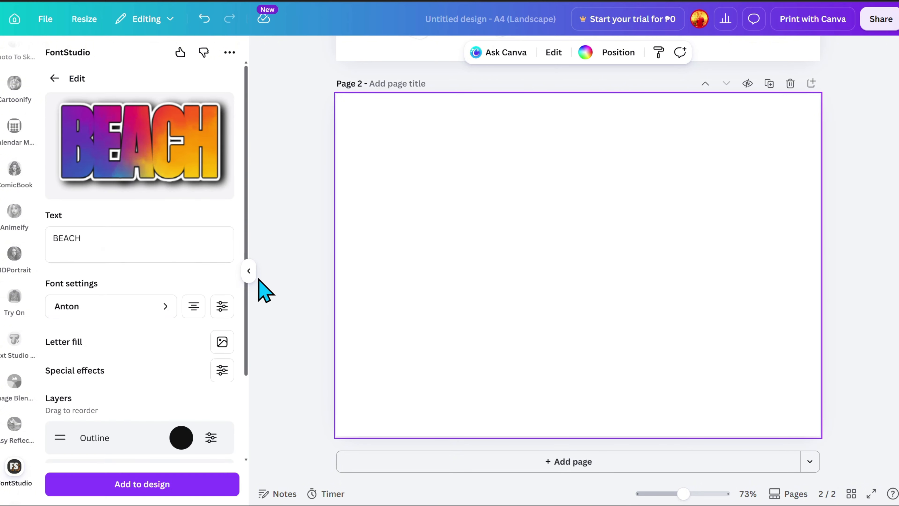
left_click(222, 307)
left_click_drag(146, 362, 165, 362)
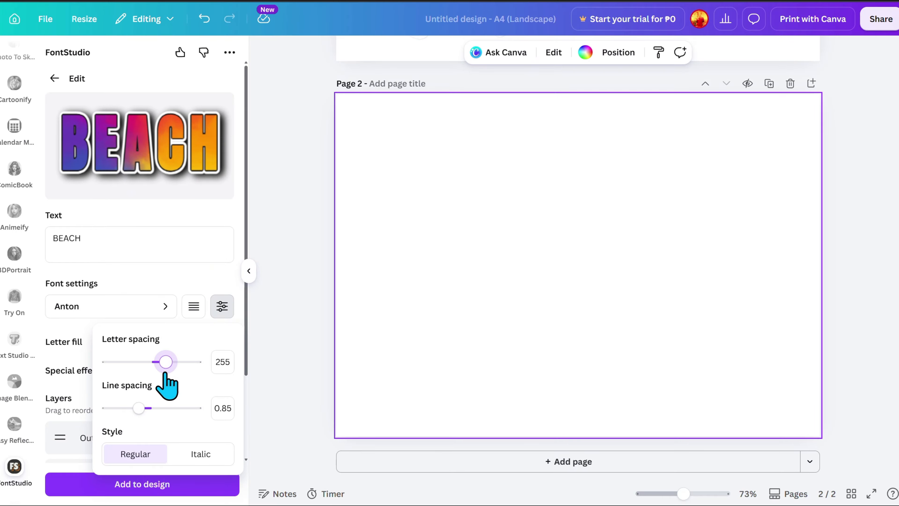
Fill the BEACH letters with the beach photo and add the styled text to page 2.
scroll(155, 287, "down", 3)
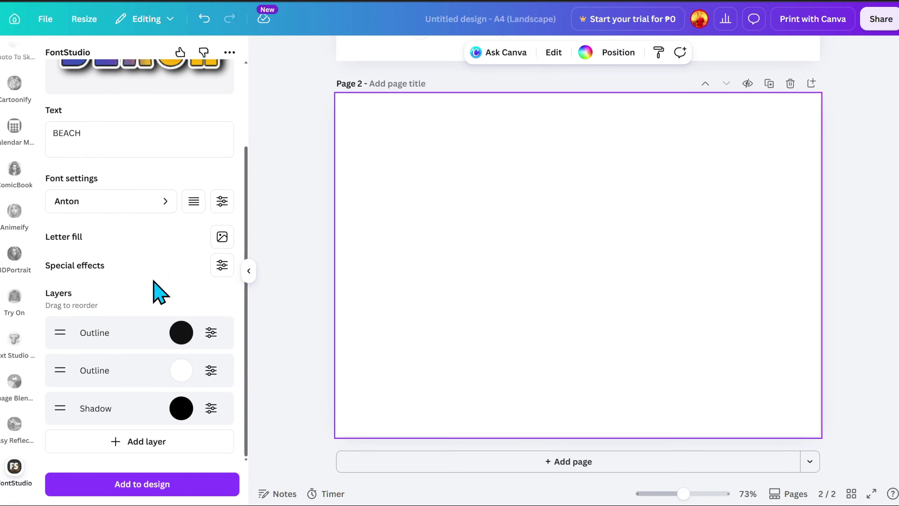
left_click(222, 236)
left_click(141, 304)
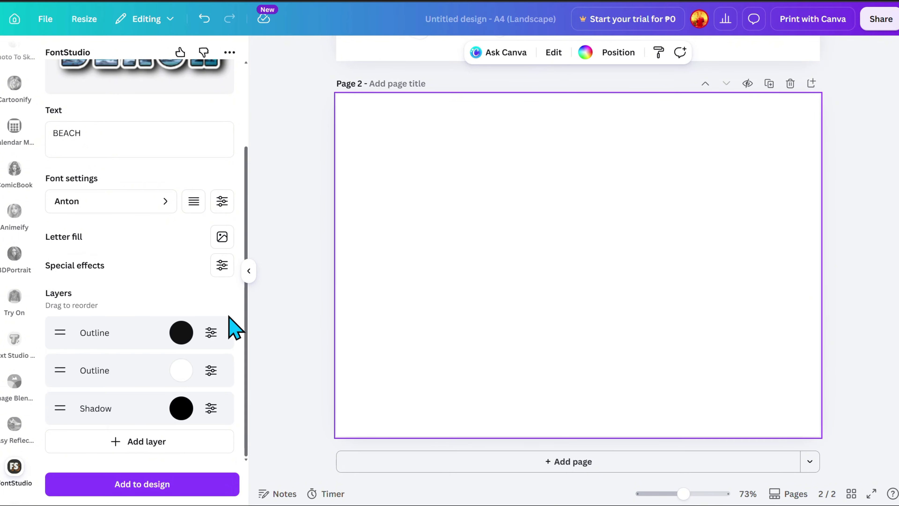
scroll(202, 149, "up", 3)
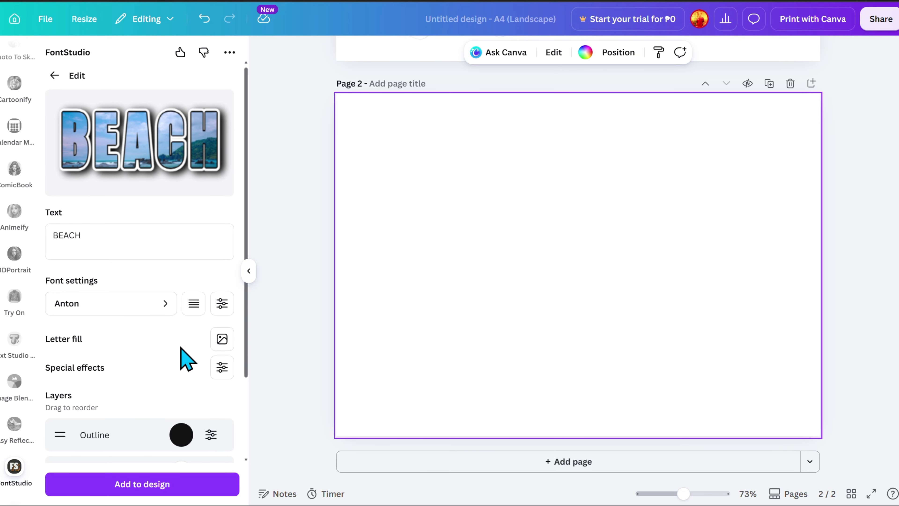
scroll(182, 358, "down", 3)
scroll(176, 361, "up", 2)
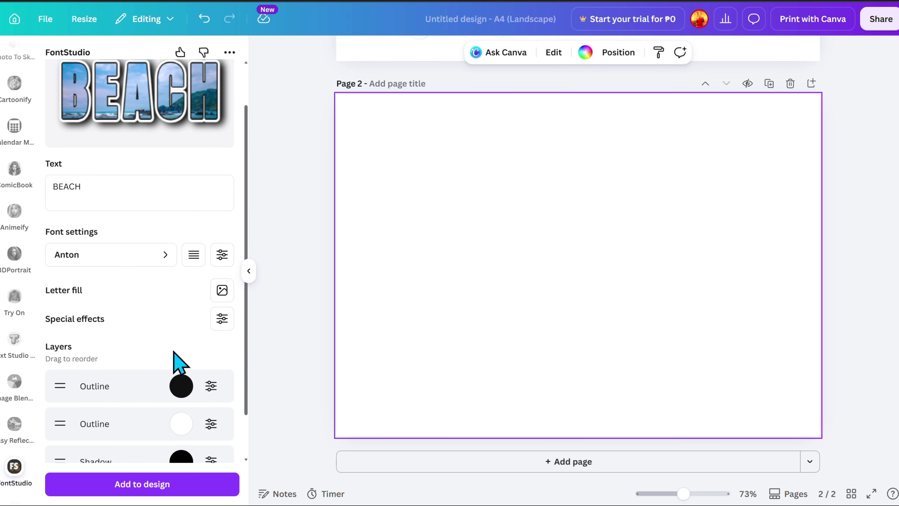
scroll(177, 362, "down", 2)
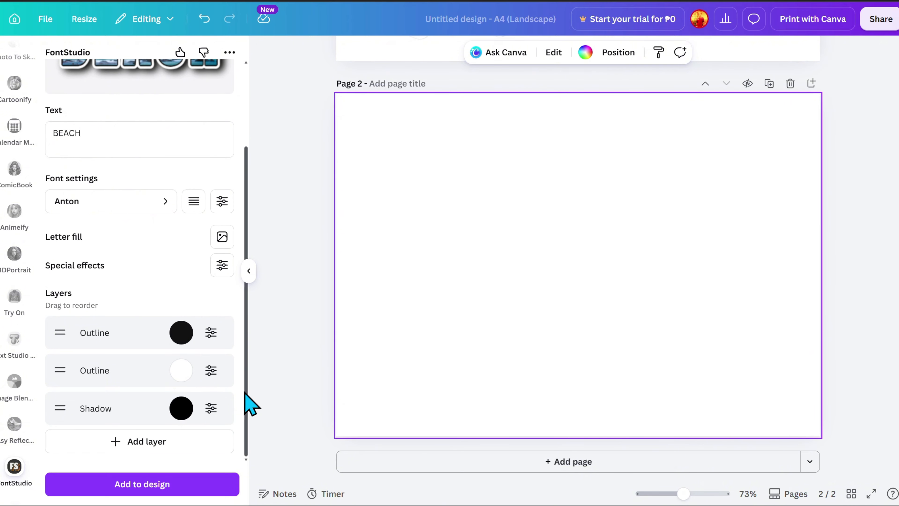
left_click(140, 484)
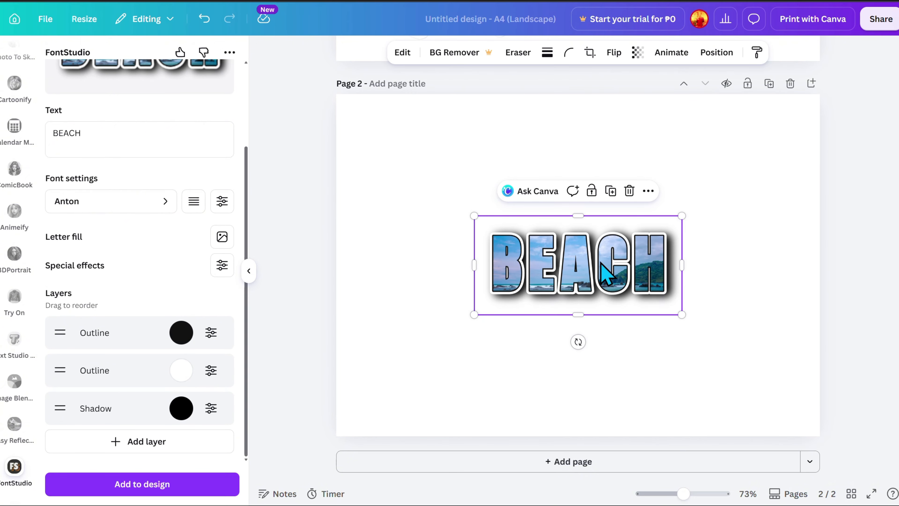
Scale up the BEACH text to nearly the page width and position it in the upper part of page 2.
left_click_drag(481, 219, 257, 112)
left_click_drag(682, 312, 779, 362)
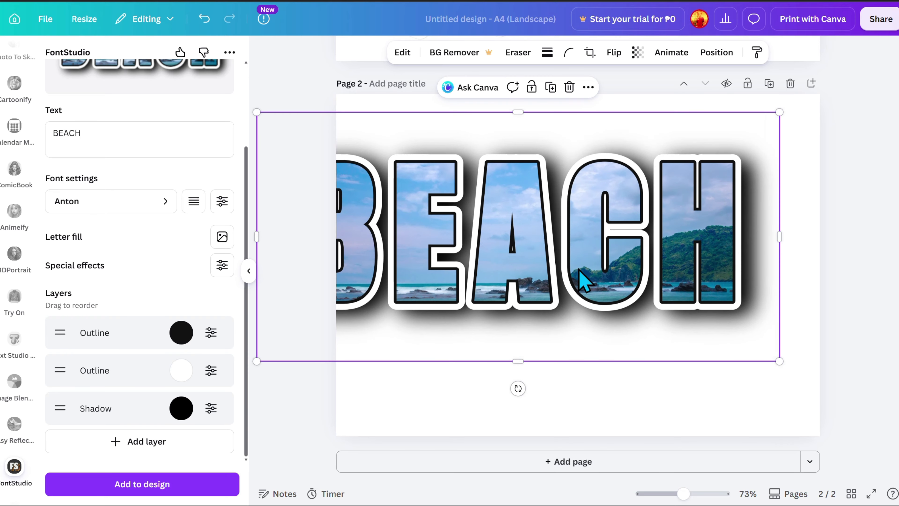
left_click_drag(582, 282, 624, 241)
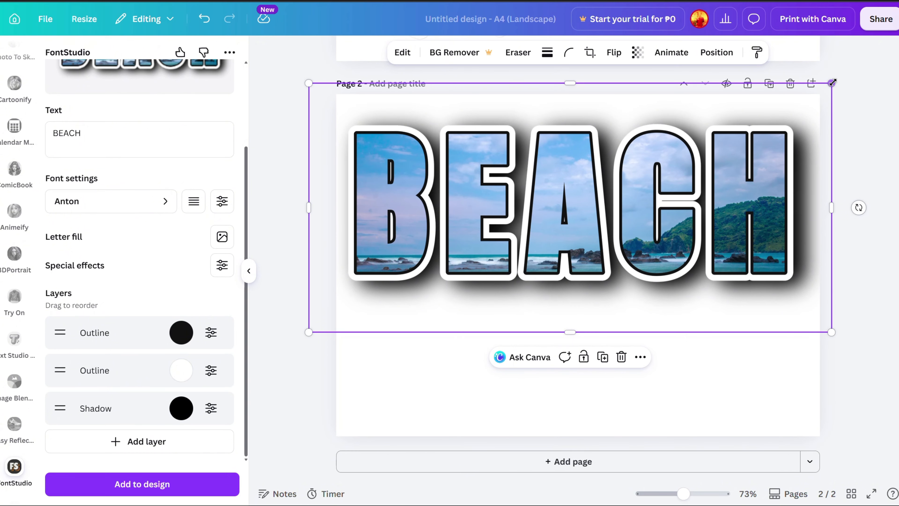
left_click_drag(833, 83, 781, 134)
mouse_move(744, 218)
left_mouse_down()
mouse_move(746, 209)
mouse_move(756, 220)
left_mouse_up()
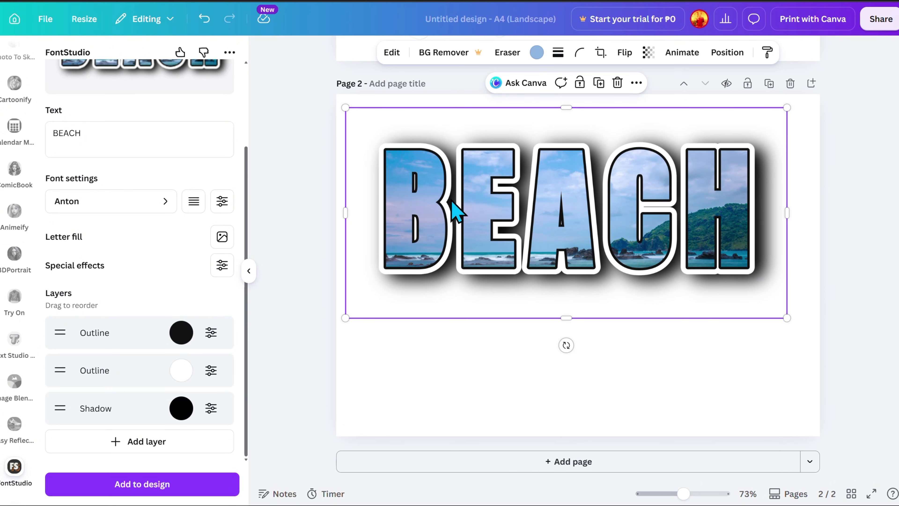
Set the opacity of both Outline layers and the Shadow layer of the FontStudio text to 0.
left_click(181, 333)
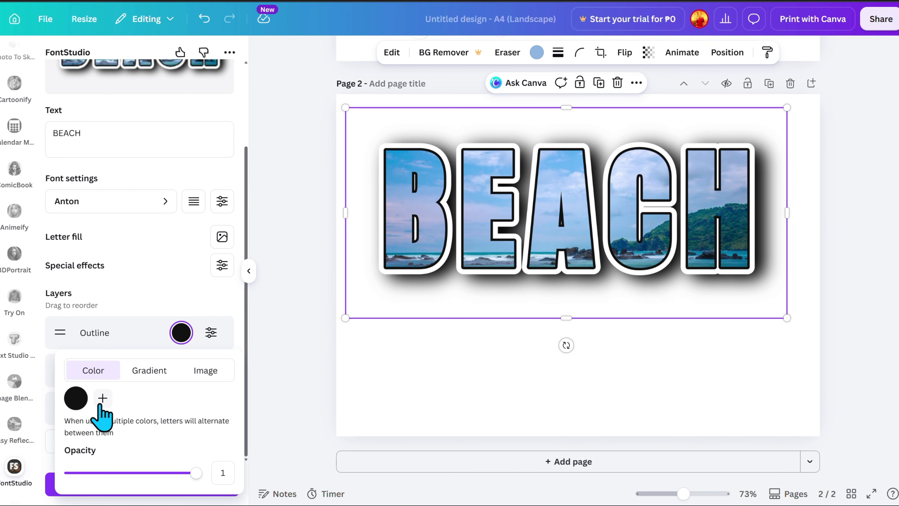
left_click_drag(195, 472, 32, 468)
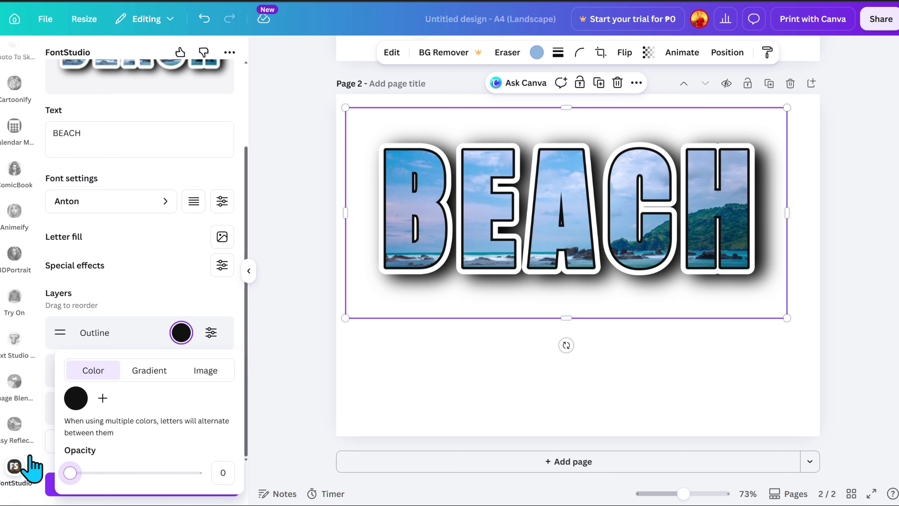
left_click(193, 284)
scroll(192, 282, "up", 3)
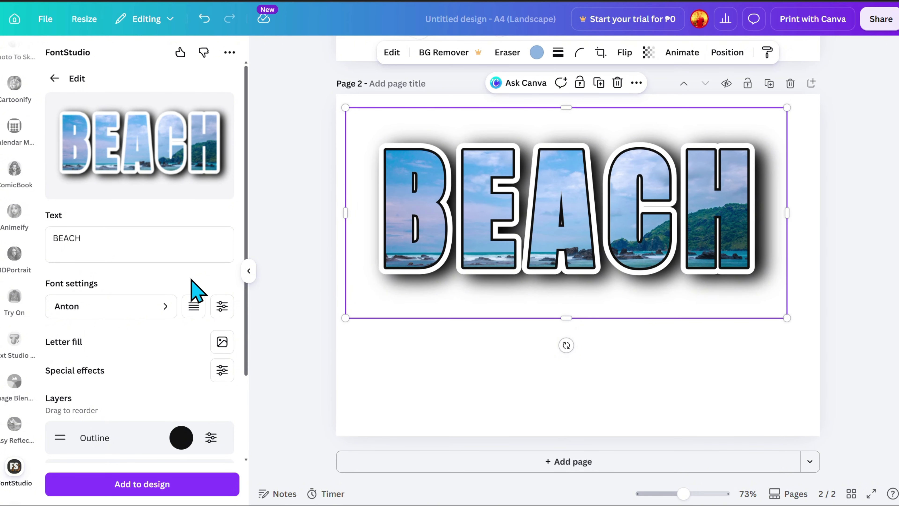
scroll(196, 290, "down", 3)
left_click(182, 370)
left_click_drag(194, 333, 40, 267)
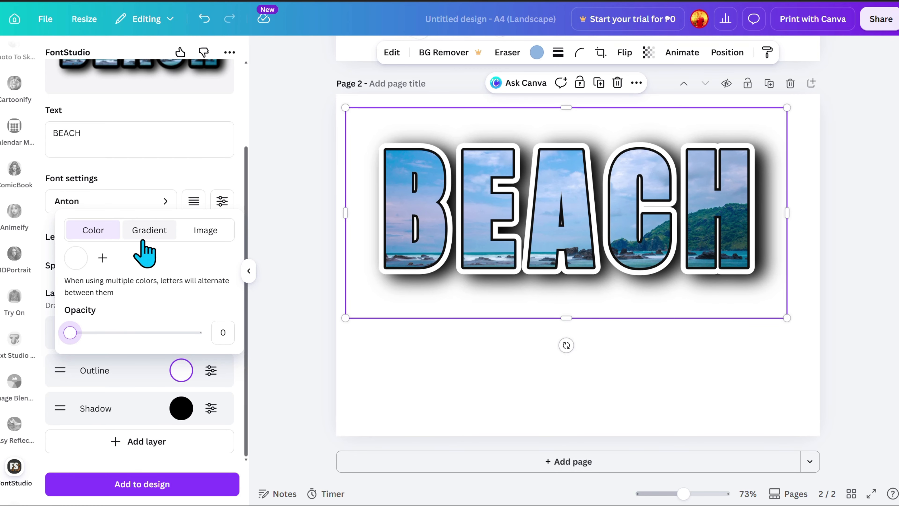
left_click(181, 408)
left_click_drag(201, 371, 23, 354)
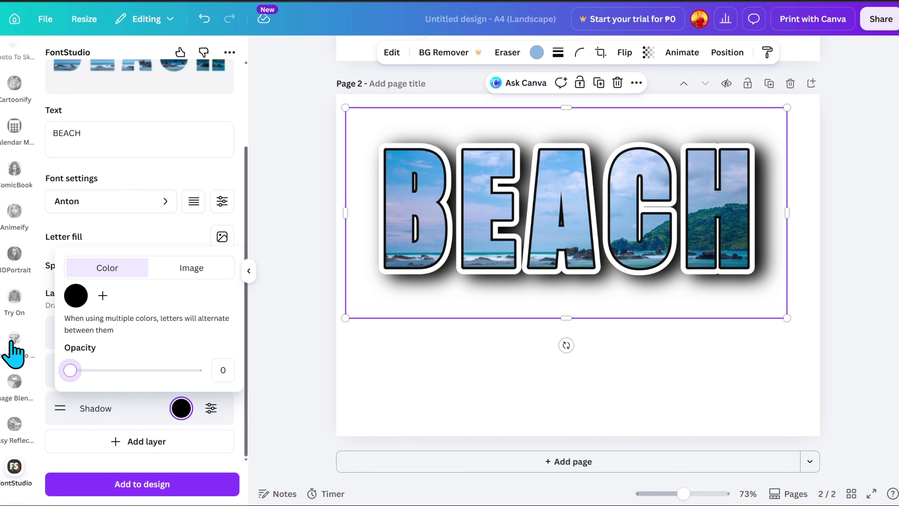
Add the plain BEACH text to page 2 and enlarge it below the outlined version.
left_click(174, 484)
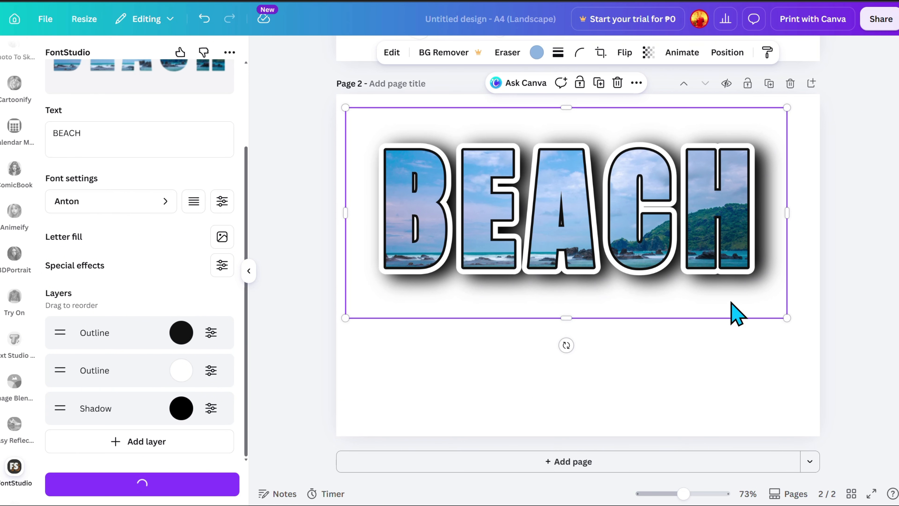
left_click_drag(616, 261, 527, 375)
left_click(692, 301)
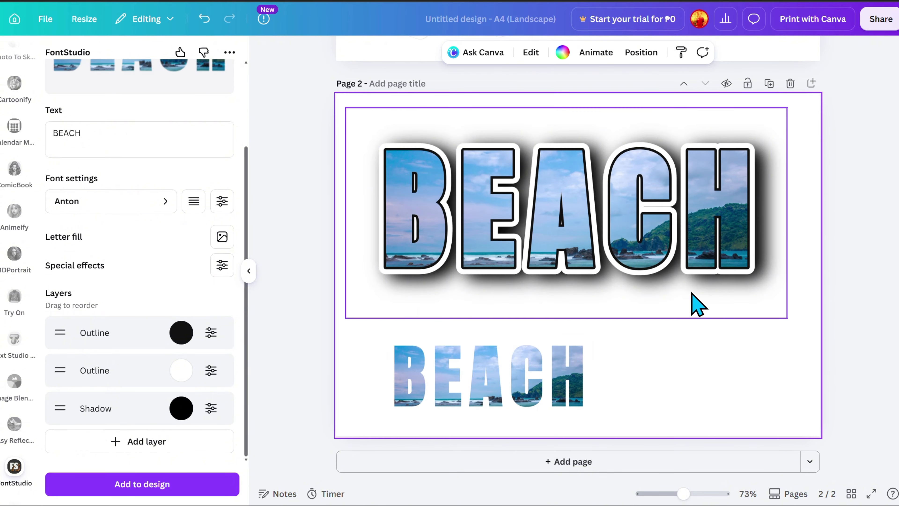
left_click_drag(624, 259, 628, 227)
left_click(545, 386)
left_click_drag(596, 335, 797, 217)
mouse_move(751, 341)
left_mouse_down()
mouse_move(730, 345)
mouse_move(742, 341)
left_mouse_up()
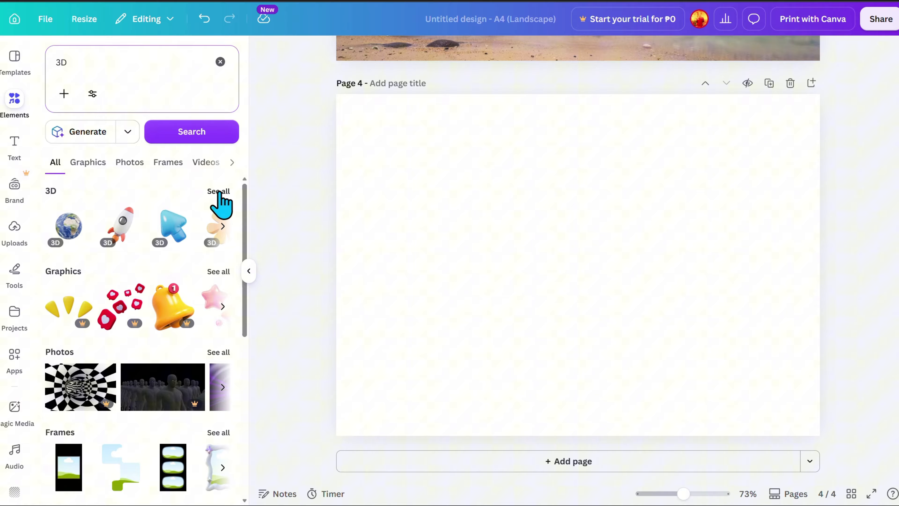
Add the 3D Earth globe from the 3D elements to page 4, then enlarge and center it.
left_click(218, 192)
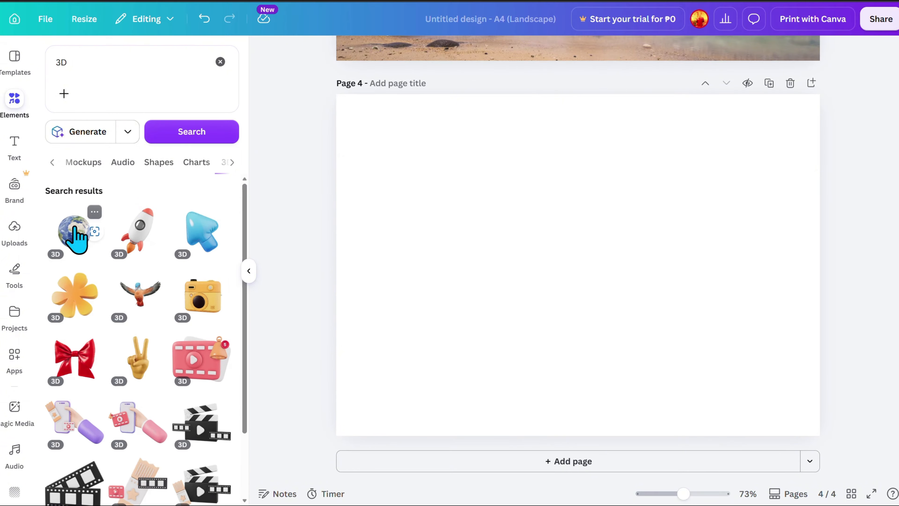
left_click(76, 235)
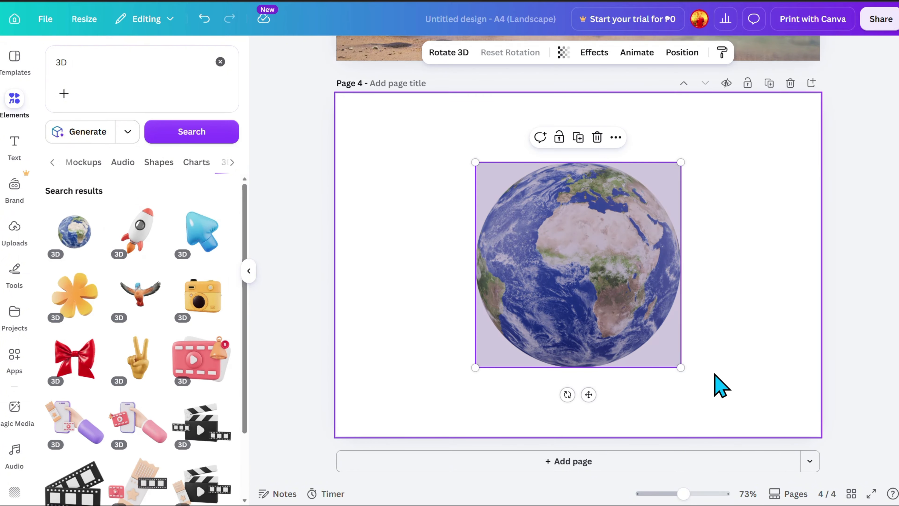
left_click_drag(682, 163, 759, 103)
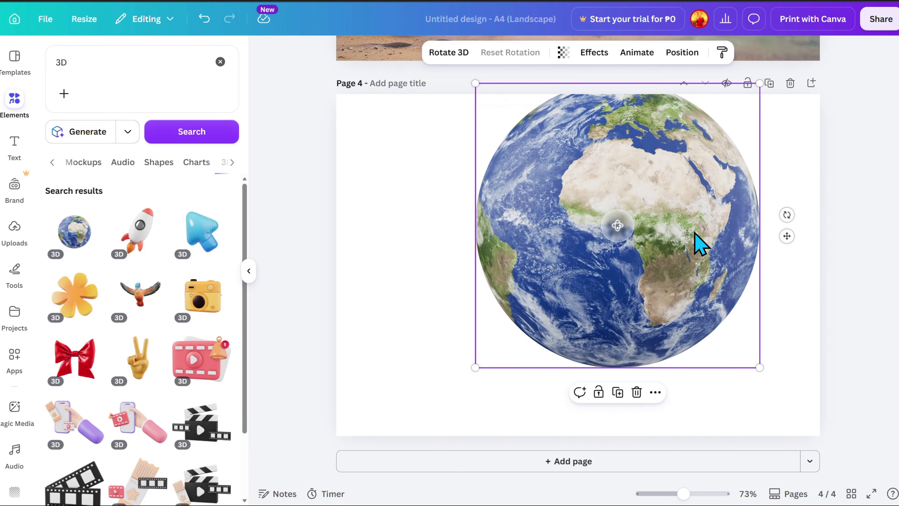
left_click_drag(698, 241, 674, 277)
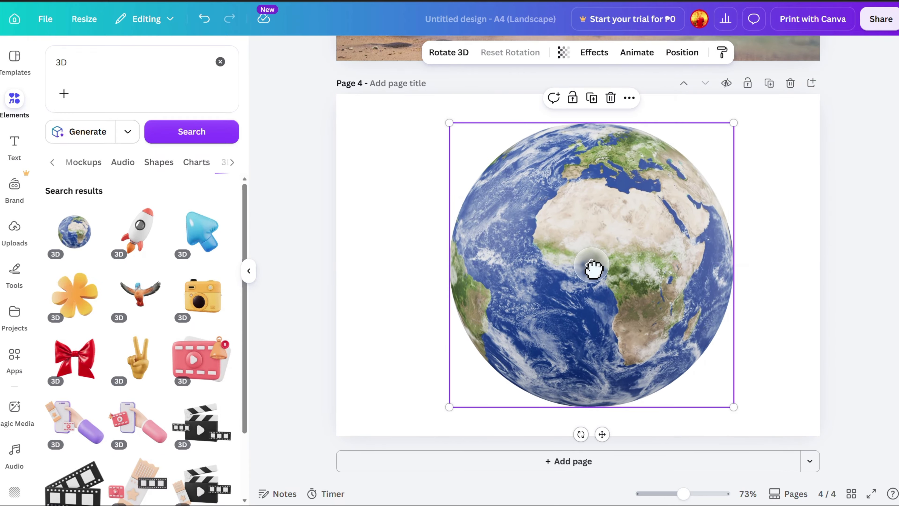
Rotate the globe in 3D until the Americas face the front, and add a fifth page.
left_click_drag(593, 269, 694, 253)
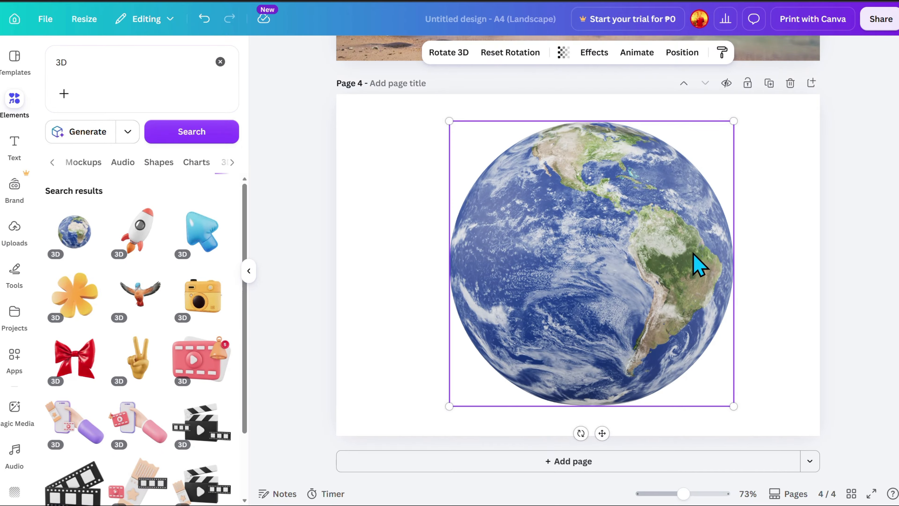
left_click(609, 464)
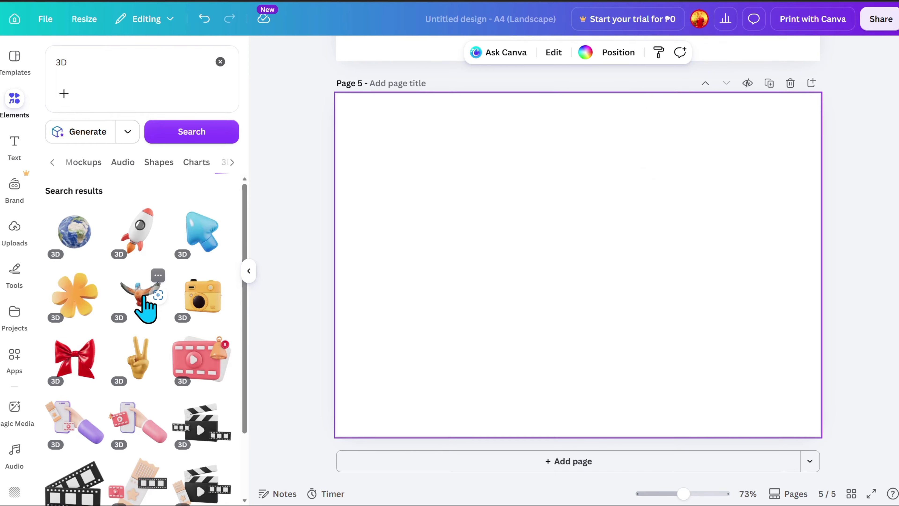
Try the 3D bird, the firework hat and the firefighter on page 5, rotating each in 3D and enlarging the firefighter.
left_click(146, 305)
left_click_drag(630, 236, 405, 209)
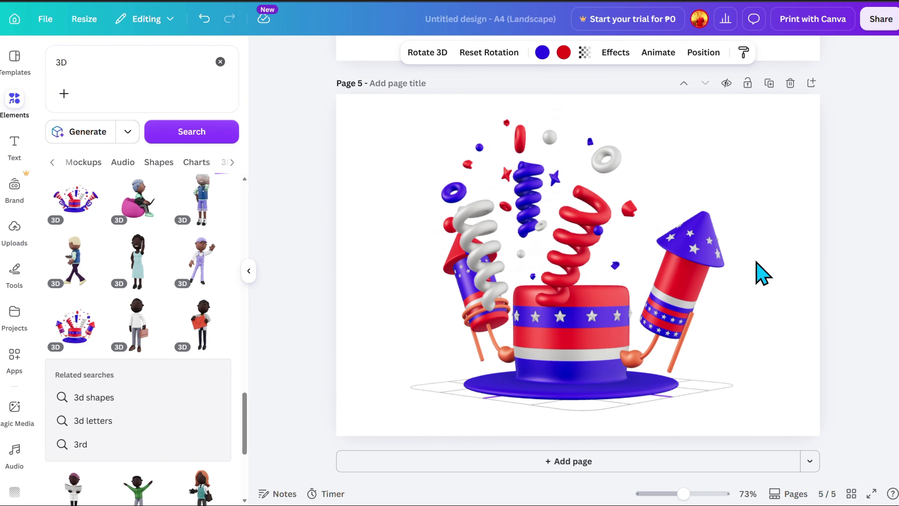
left_click_drag(756, 262, 898, 261)
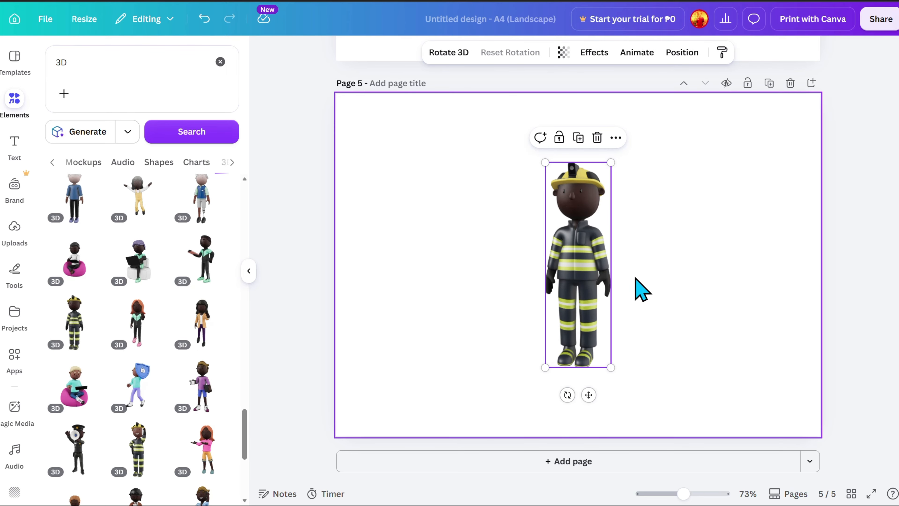
left_click_drag(614, 165, 676, 129)
left_click_drag(623, 276, 491, 228)
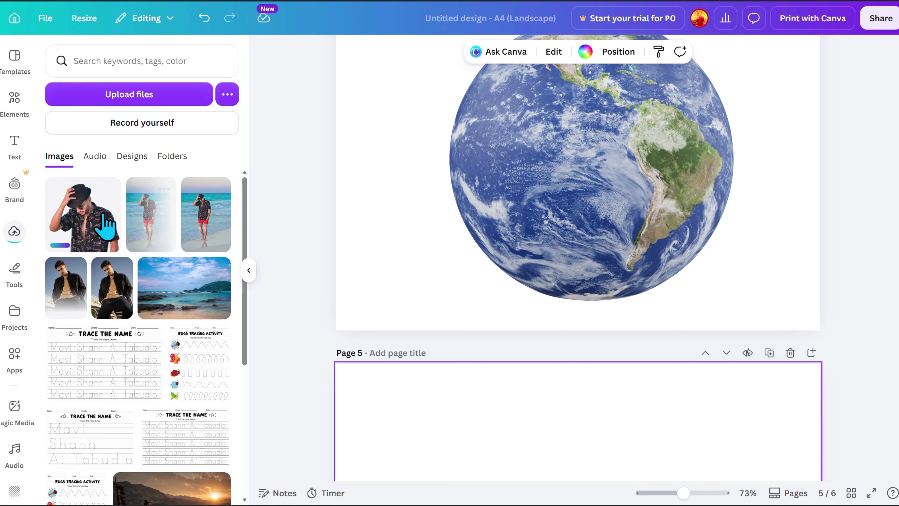
Place the uploaded cutout photo of the man in the black hat on page 5, slightly left of center.
left_click_drag(106, 227, 534, 417)
scroll(496, 397, "down", 10)
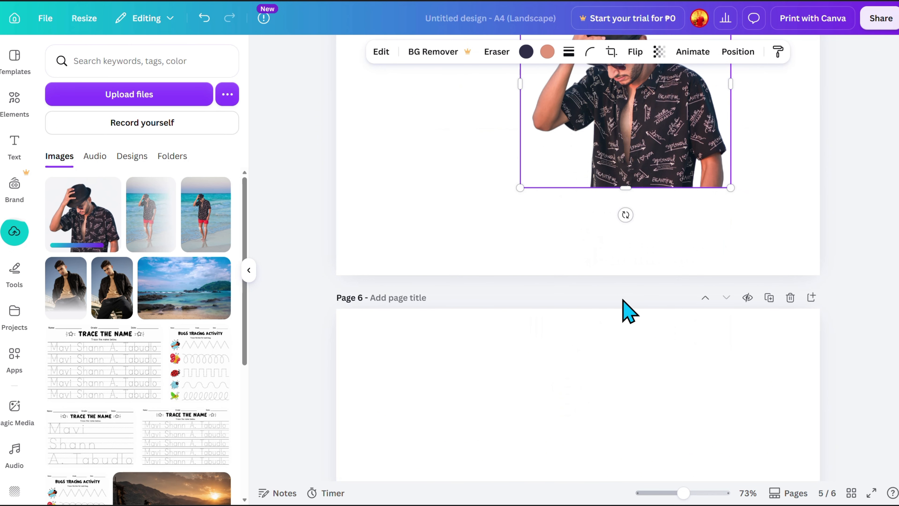
scroll(653, 325, "up", 6)
scroll(652, 351, "down", 2)
left_click_drag(648, 283, 552, 344)
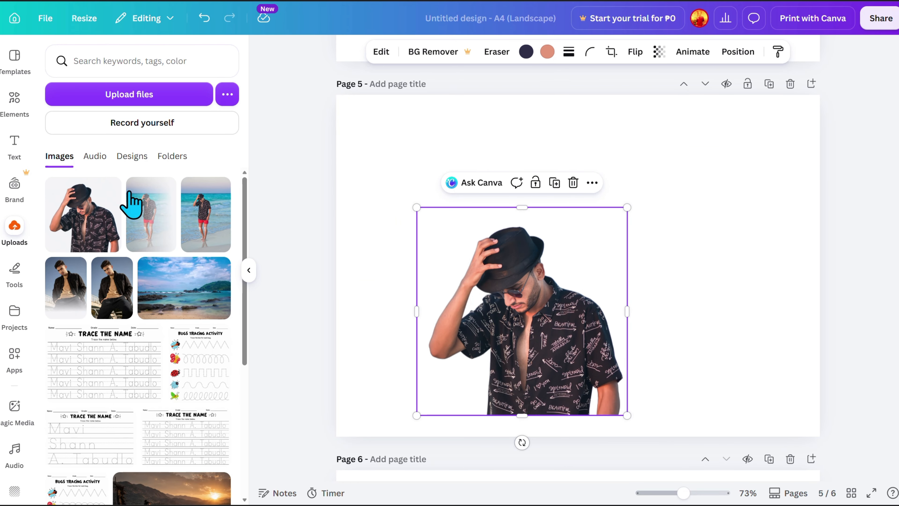
Add the uploaded seascape photo to page 5 and enlarge it to cover the whole page.
left_click(167, 294)
left_click_drag(689, 280, 628, 235)
left_click_drag(698, 335, 851, 438)
Move the seascape layer behind the man, and enlarge the man's photo over the right part of the page.
left_click(739, 51)
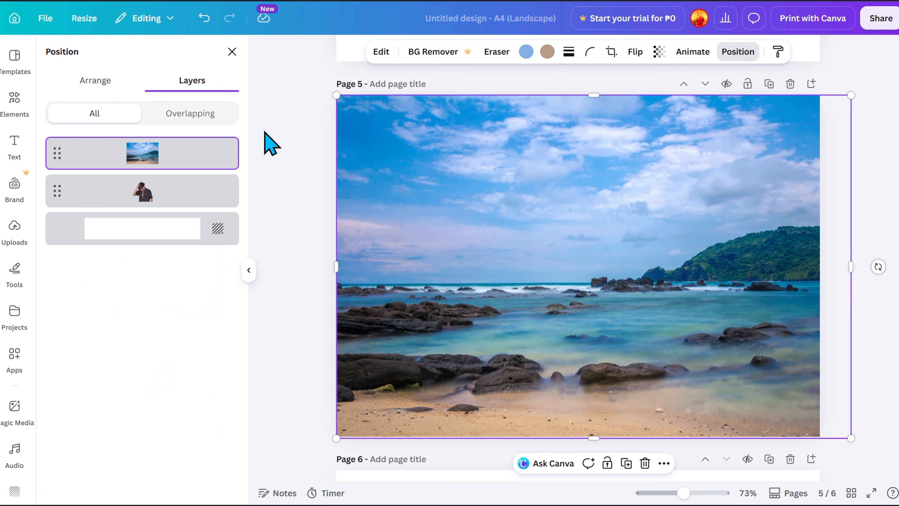
left_click_drag(184, 153, 183, 213)
left_click(492, 351)
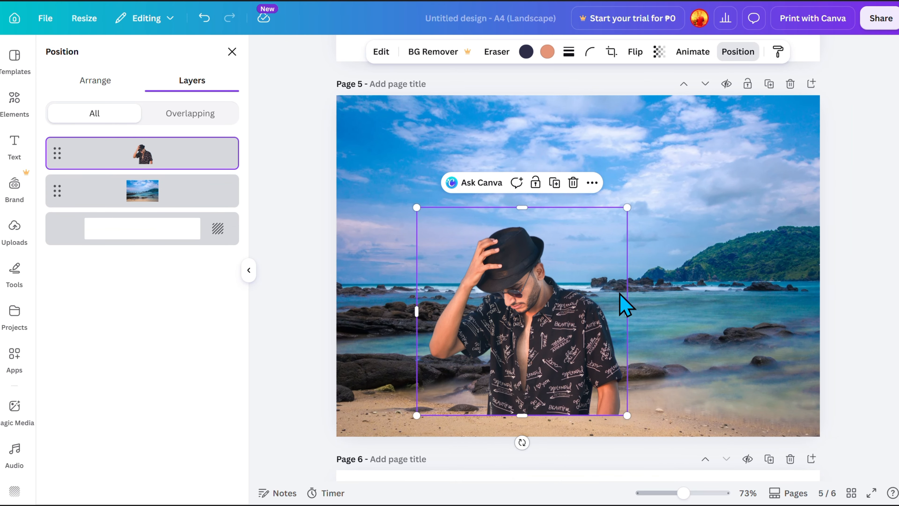
left_click_drag(627, 207, 828, 22)
left_click_drag(718, 276, 761, 326)
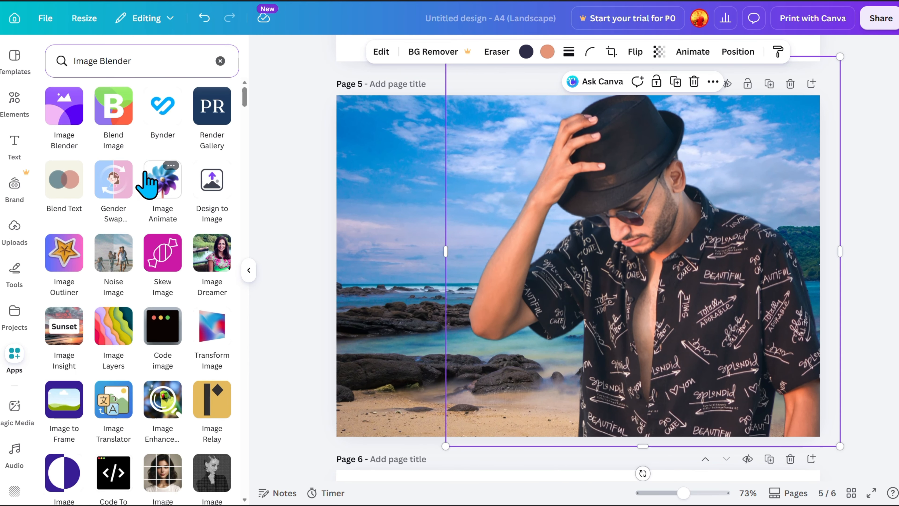
Start the Blend Image app and load pexels-junnoet-188014 from Downloads as the bottom layer.
left_click(114, 104)
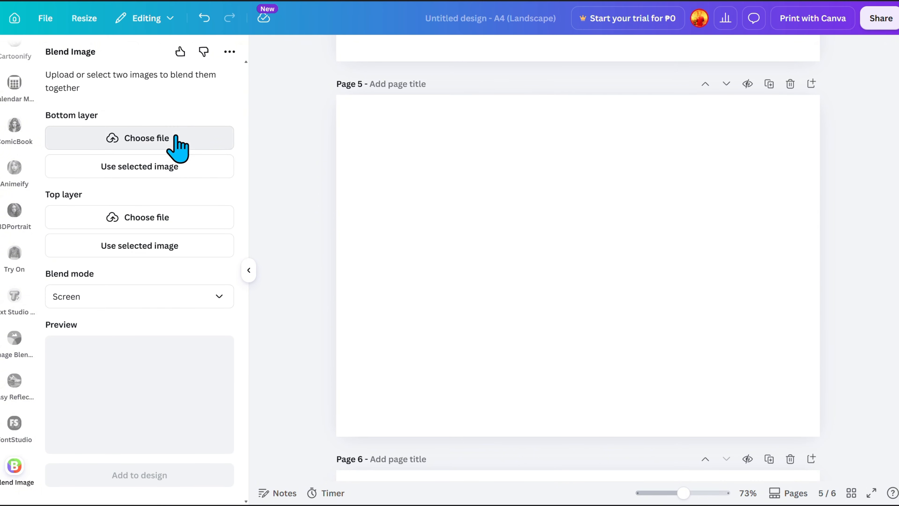
left_click(177, 146)
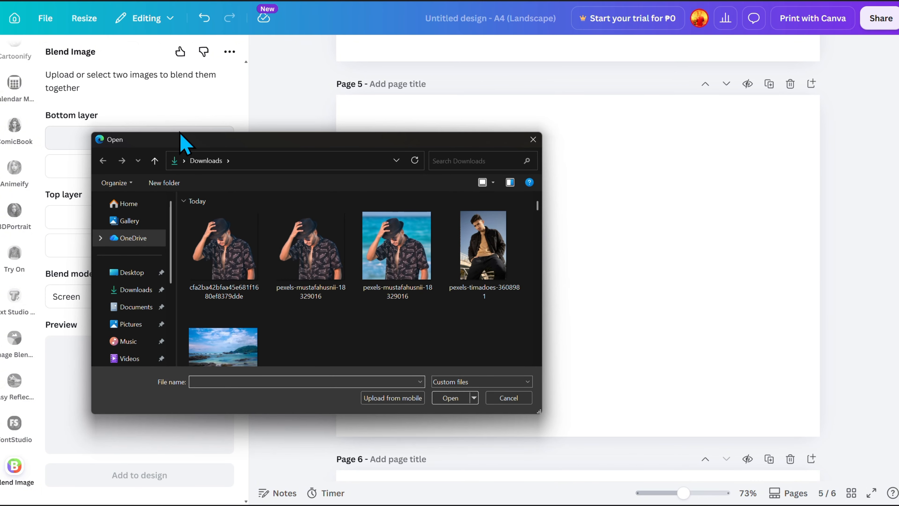
left_click(234, 339)
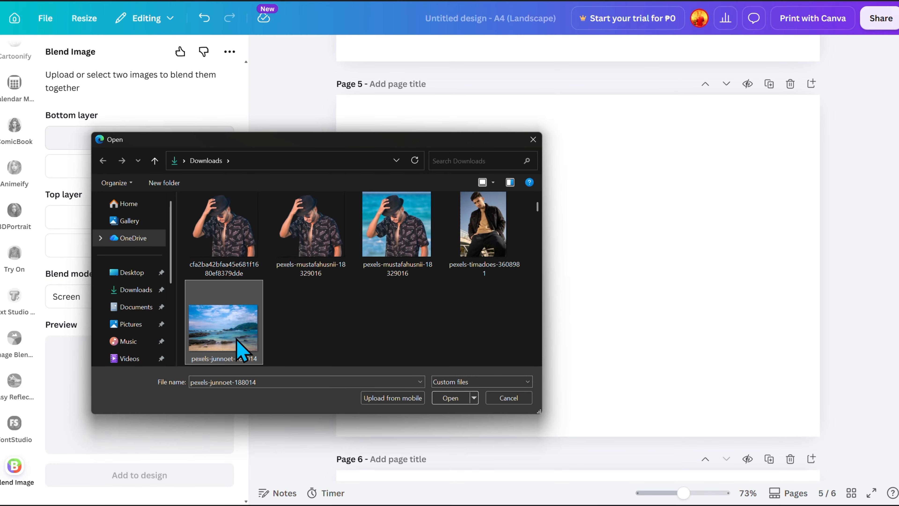
left_click(450, 398)
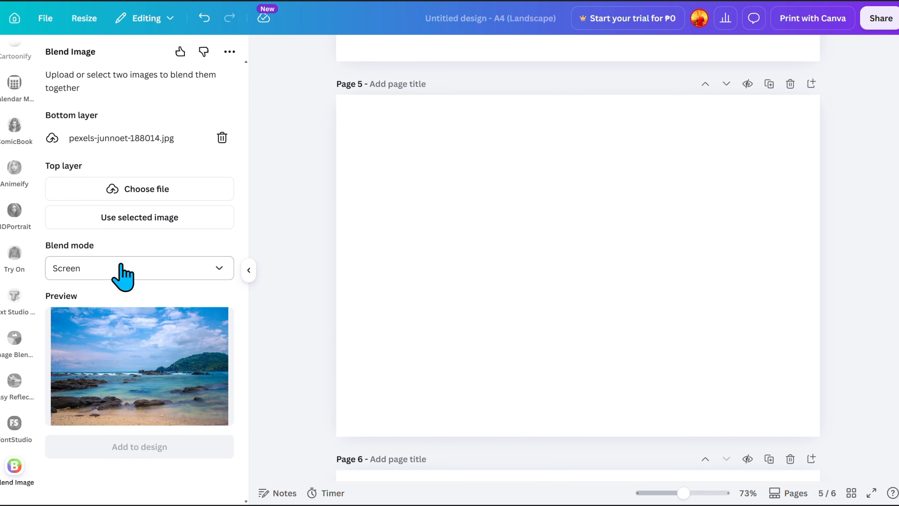
Load the cutout photo cfa2ba42bfaa45e681f1680ef8379dde from Downloads as the top layer of the blend.
left_click(140, 192)
left_click(231, 257)
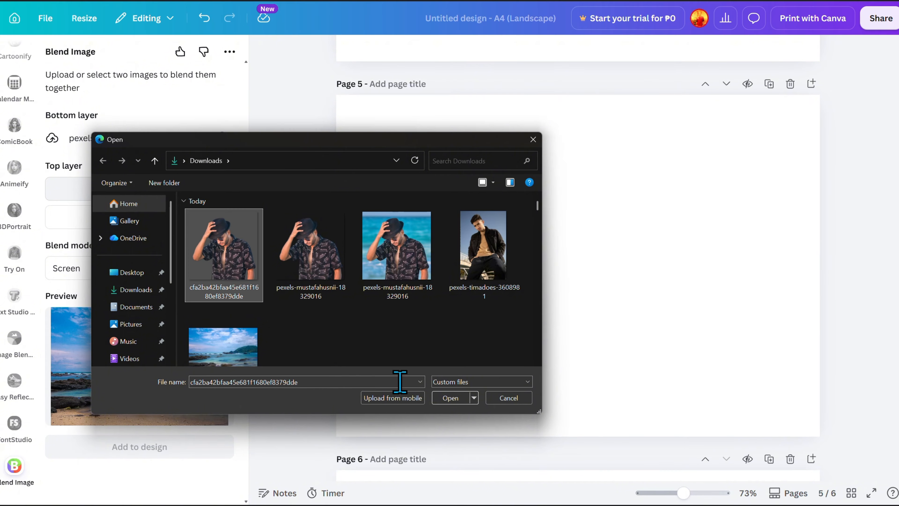
left_click(450, 398)
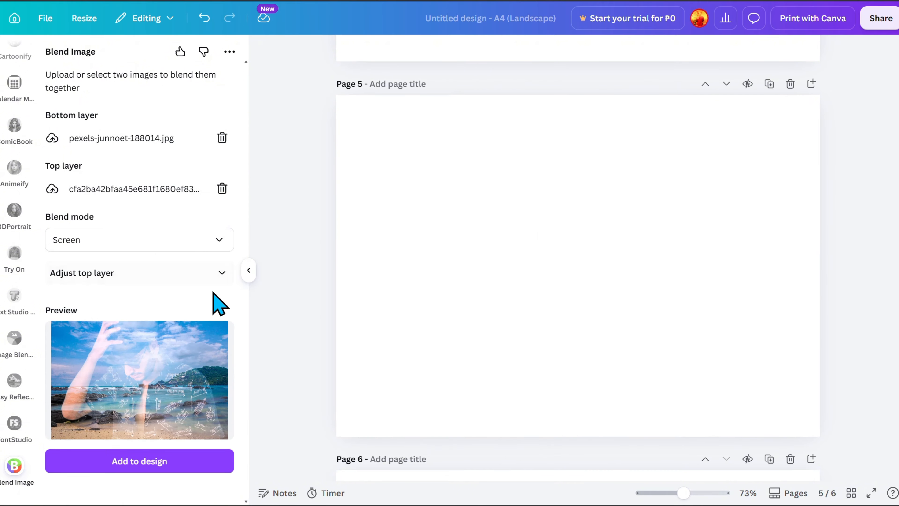
Try the Darken, Multiply, Color Burn and Lighten blend modes in turn on the two photos.
left_click(207, 238)
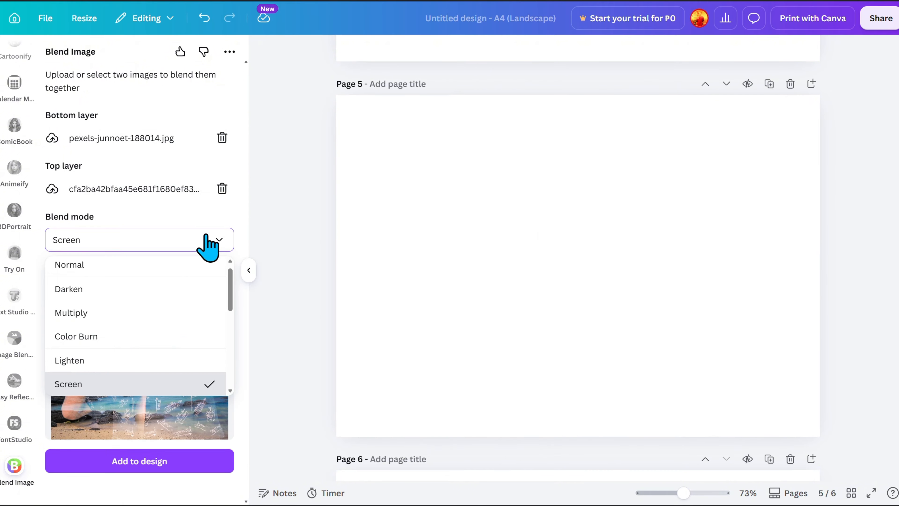
left_click(117, 293)
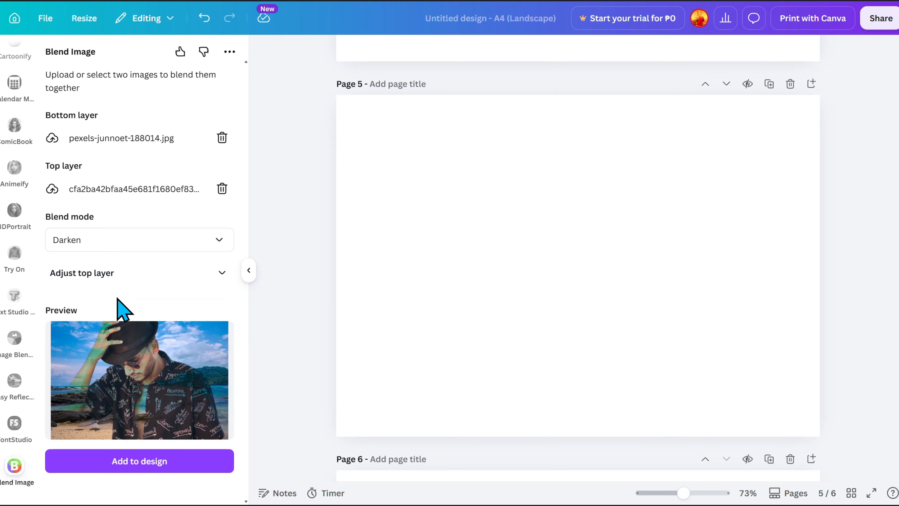
left_click(182, 244)
left_click(103, 319)
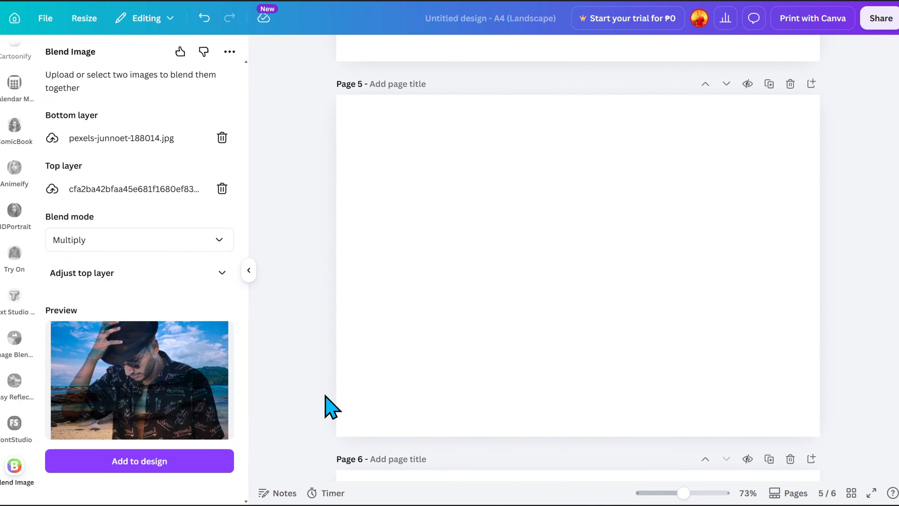
left_click(181, 244)
left_click(103, 343)
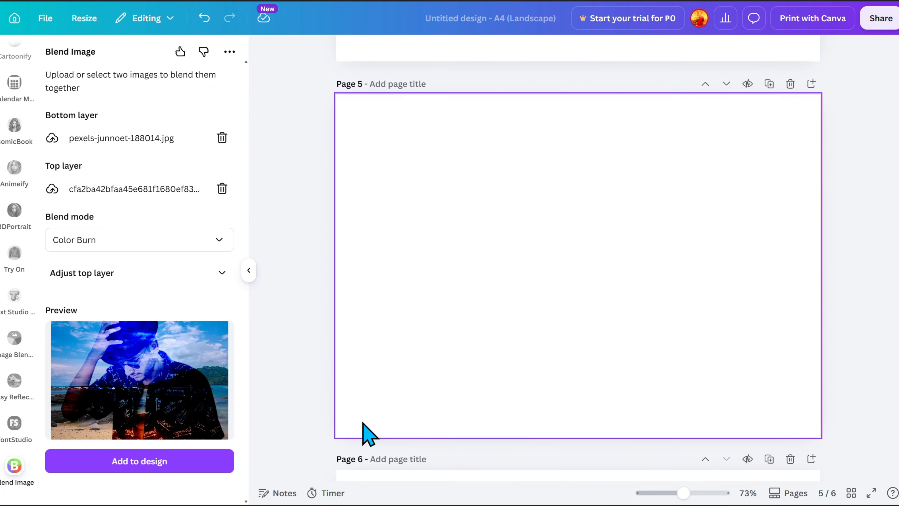
left_click(199, 245)
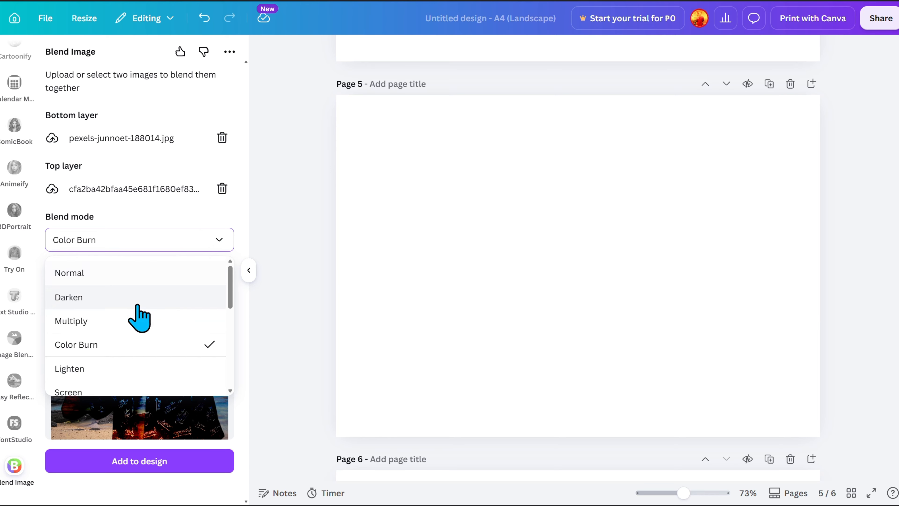
left_click(96, 369)
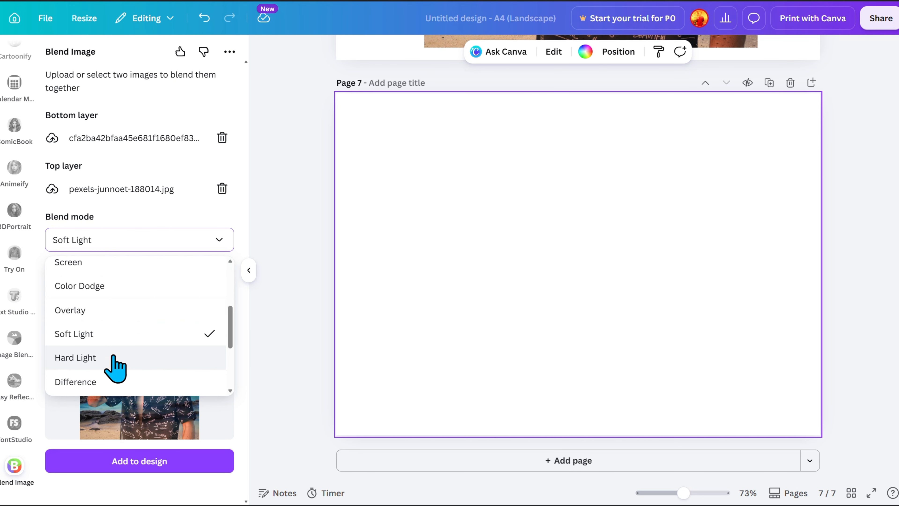
Add the two-photo blend in Hard Light mode to page 7, then enlarge and center it on the page.
left_click(111, 357)
left_click(163, 464)
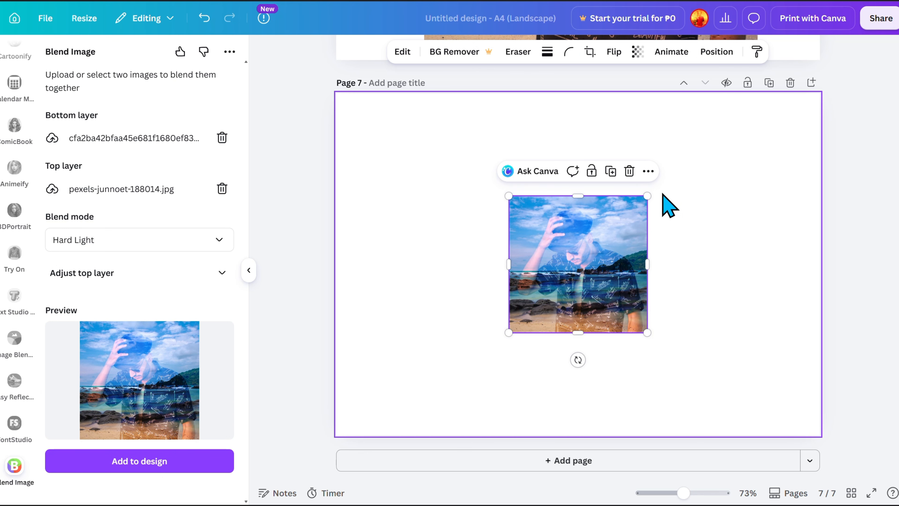
left_click_drag(647, 196, 867, 21)
left_click_drag(747, 245, 627, 358)
left_click(850, 357)
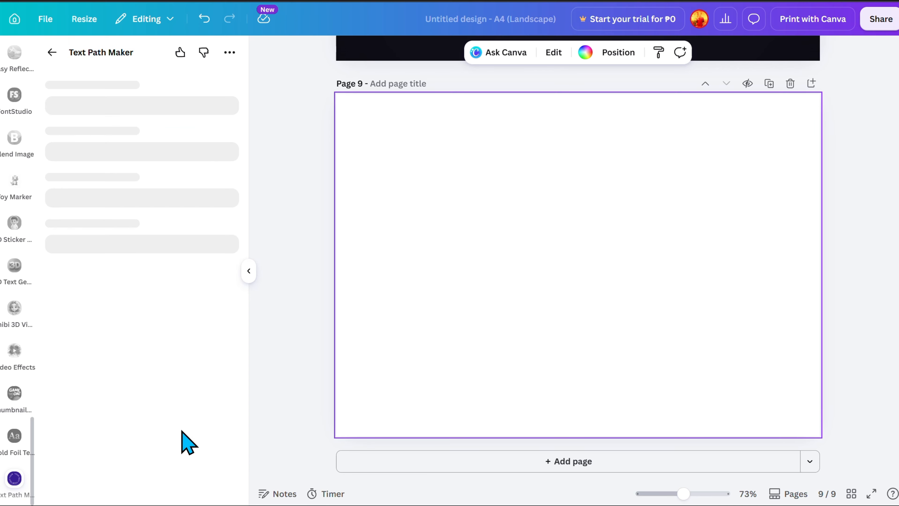
Enter I LOVE YOU SO MUCH in Text Path Maker and try the wave and circle presets before choosing the heart.
left_click(194, 251)
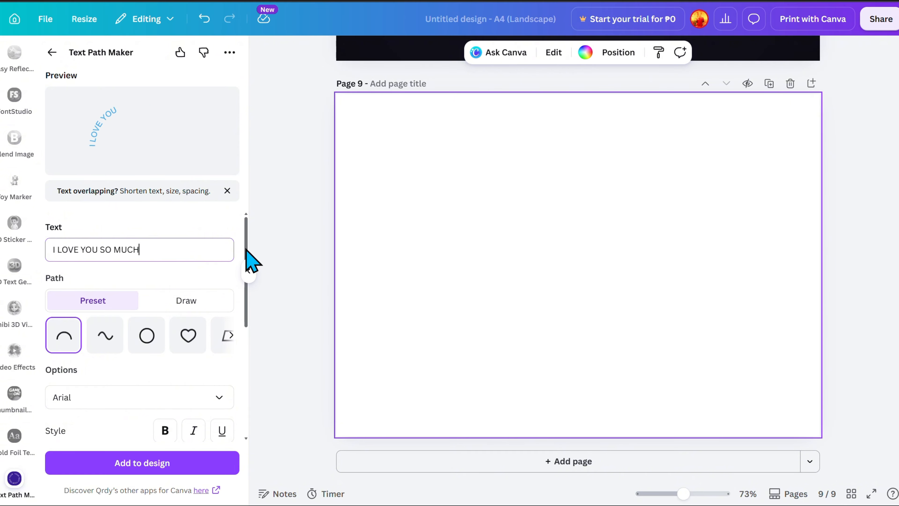
left_click(115, 335)
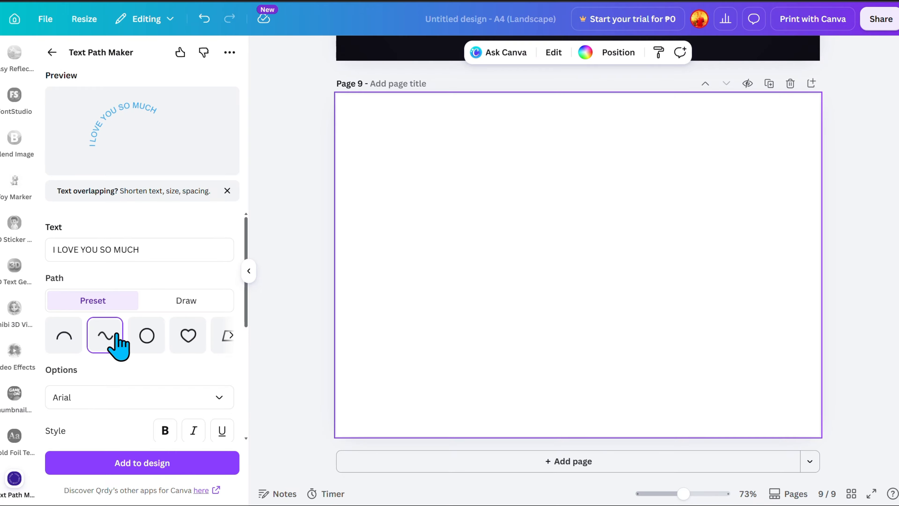
left_click(150, 346)
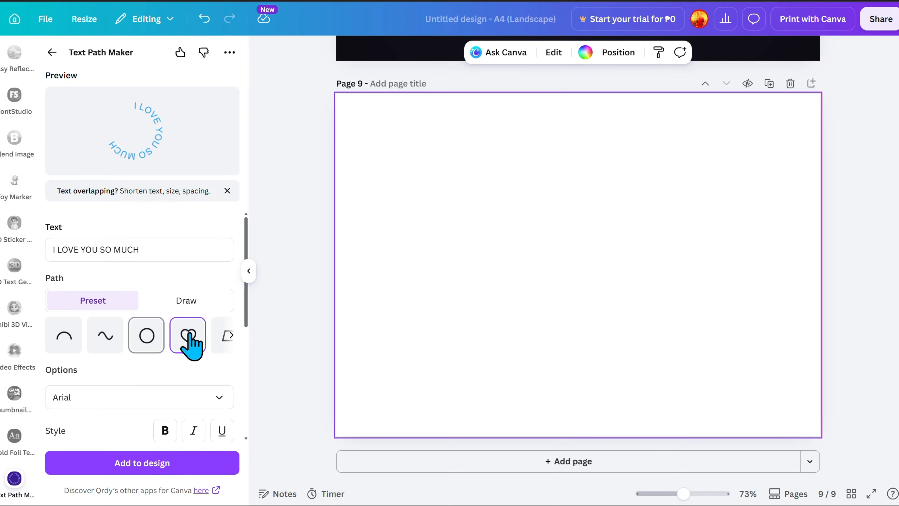
Copy I LOVE YOU SO MUCH and paste it repeatedly into the path text until it fills the heart outline.
left_click_drag(145, 250, 43, 264)
key("ctrl+c")
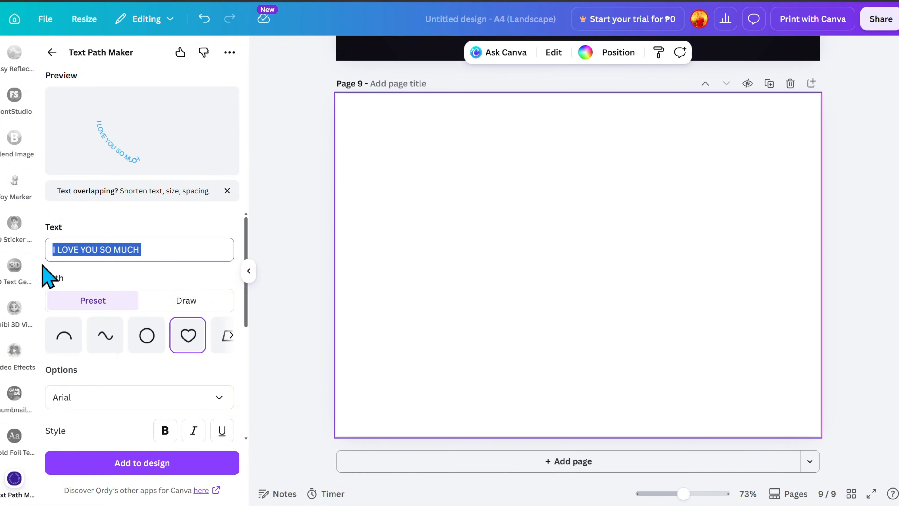
left_click(165, 250)
key("ctrl+v")
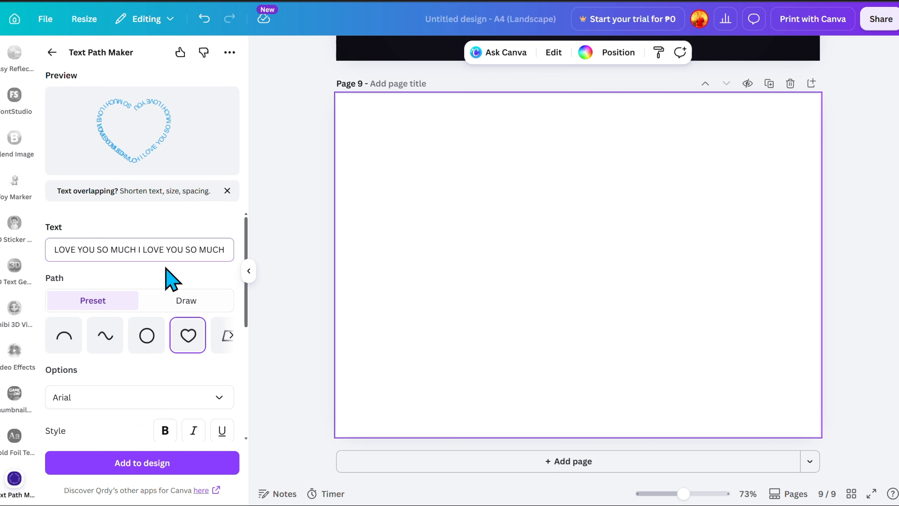
scroll(150, 410, "down", 5)
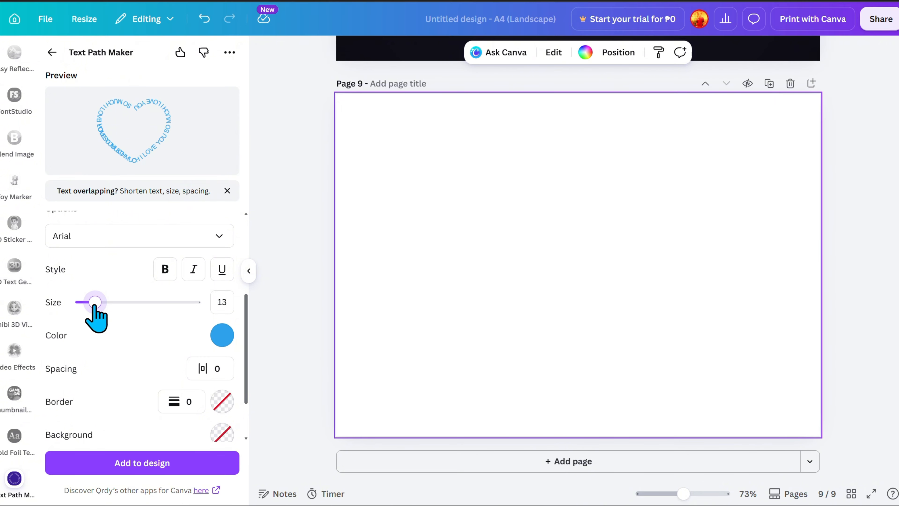